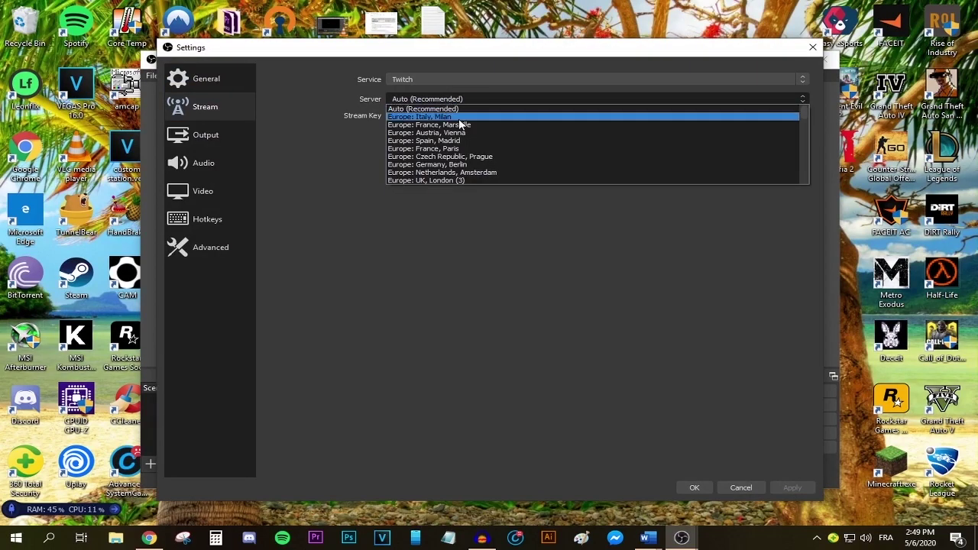
# Scroll to the Video settings showing 1440x900 canvas, 1280x720 output and 60 FPS
pyautogui.scroll(-5, 462, 129)
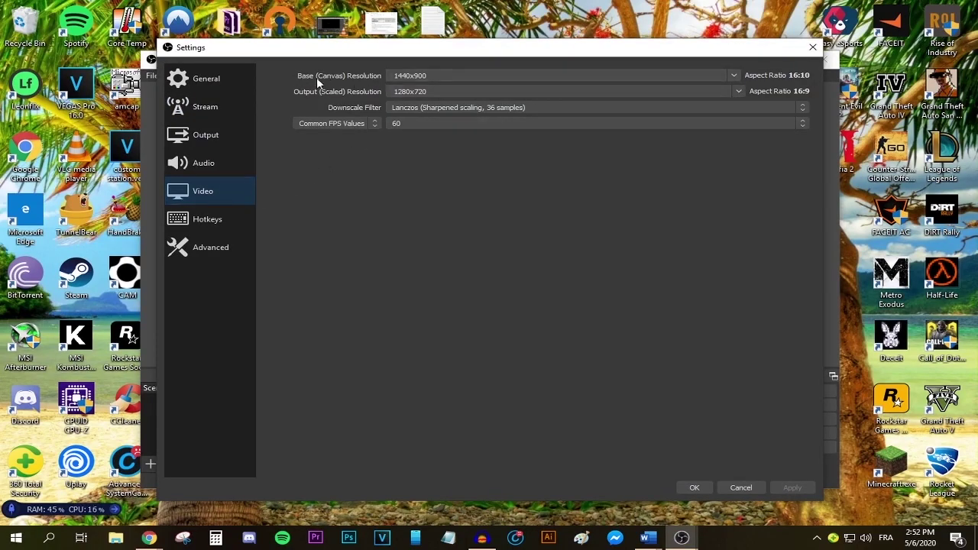
# Replace the 1280x720 output (scaled) resolution with 480x270
pyautogui.moveTo(436, 75); pyautogui.dragTo(281, 80)
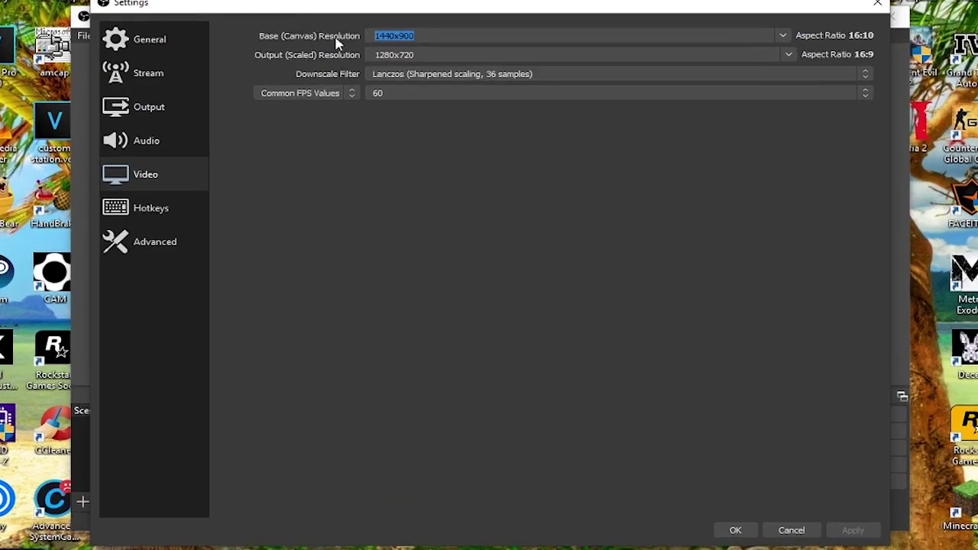
pyautogui.click(438, 36)
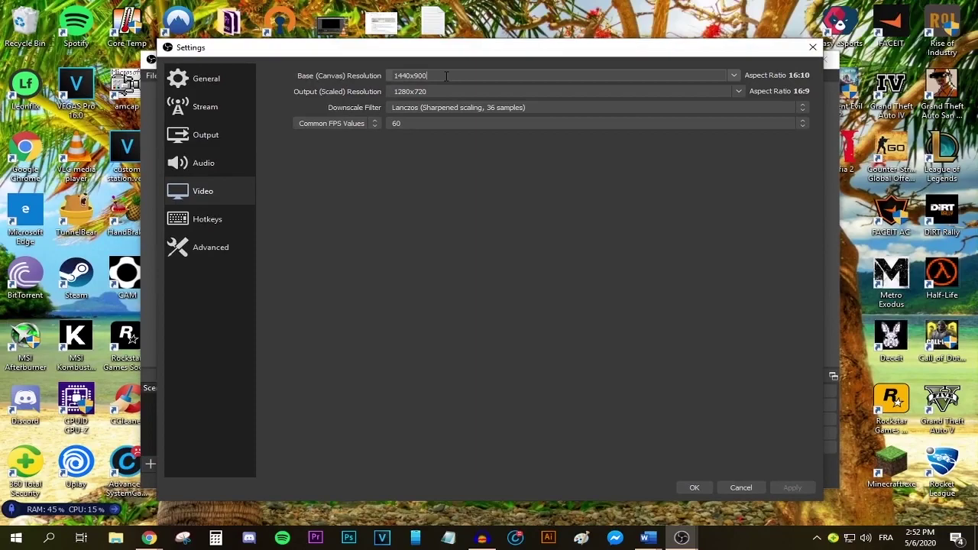
pyautogui.moveTo(446, 76); pyautogui.dragTo(280, 84)
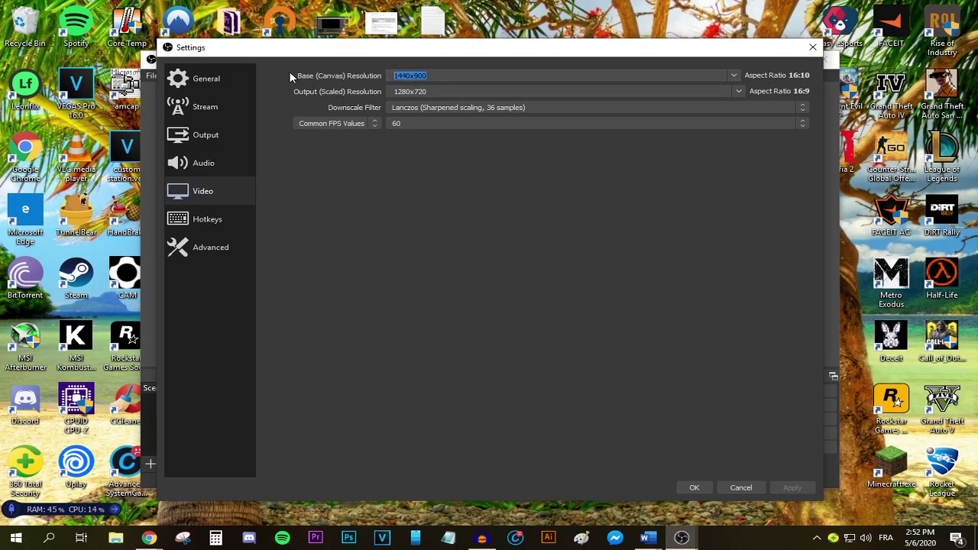
pyautogui.press('Tab')
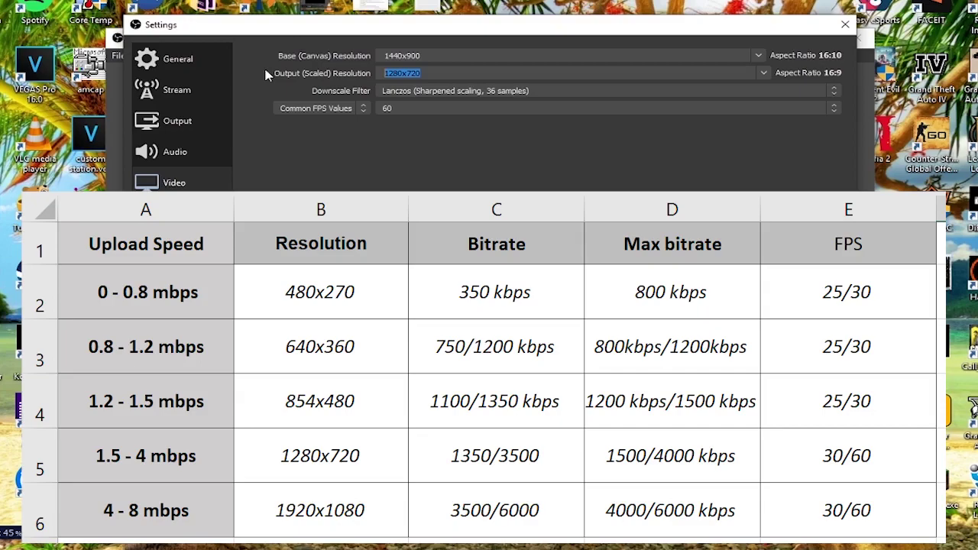
pyautogui.write('480x')
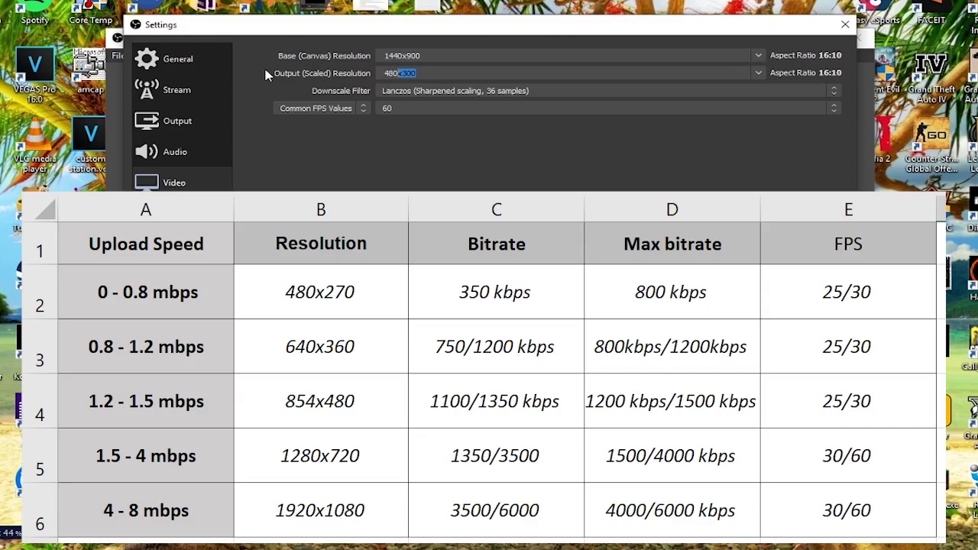
pyautogui.write('x270')
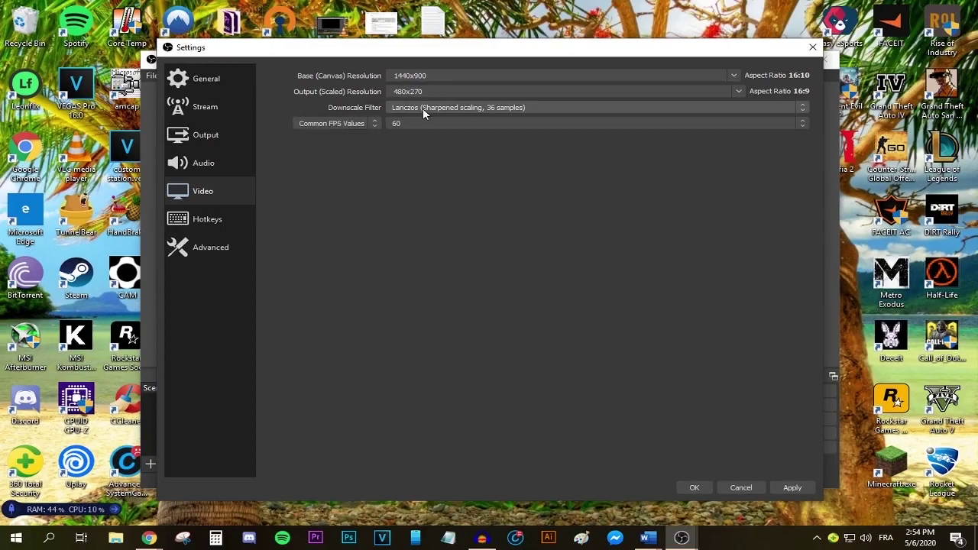
pyautogui.click(416, 93)
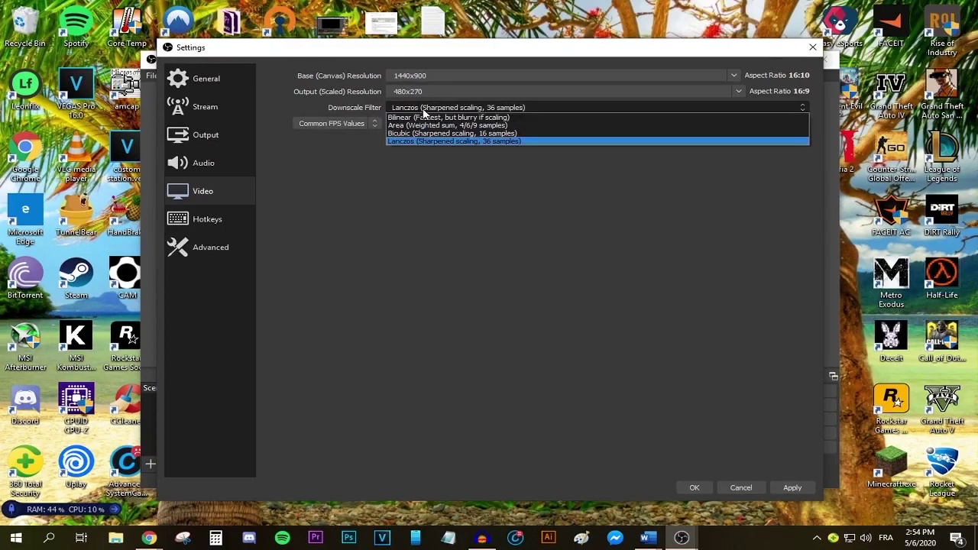
# Keep the Lanczos filter and set Common FPS Values to 30
pyautogui.click(407, 142)
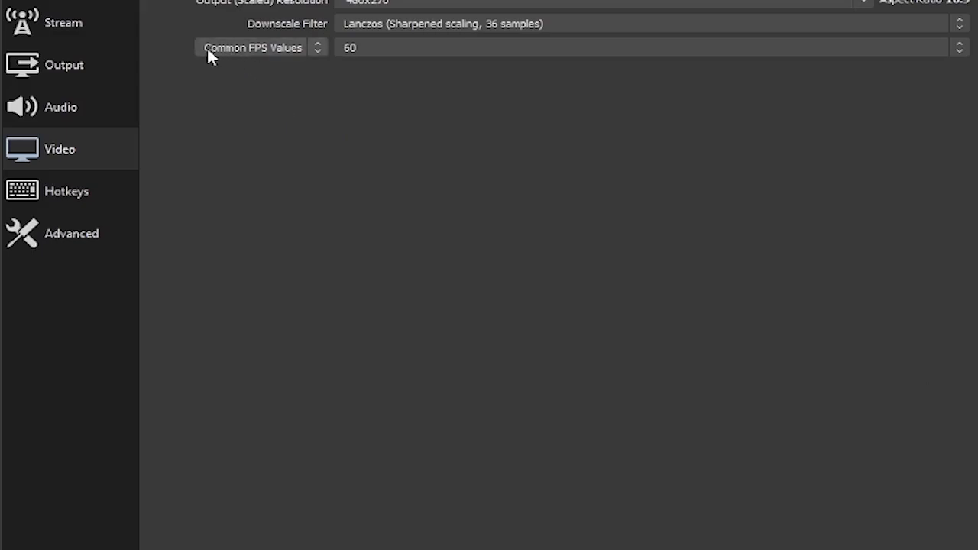
pyautogui.click(208, 51)
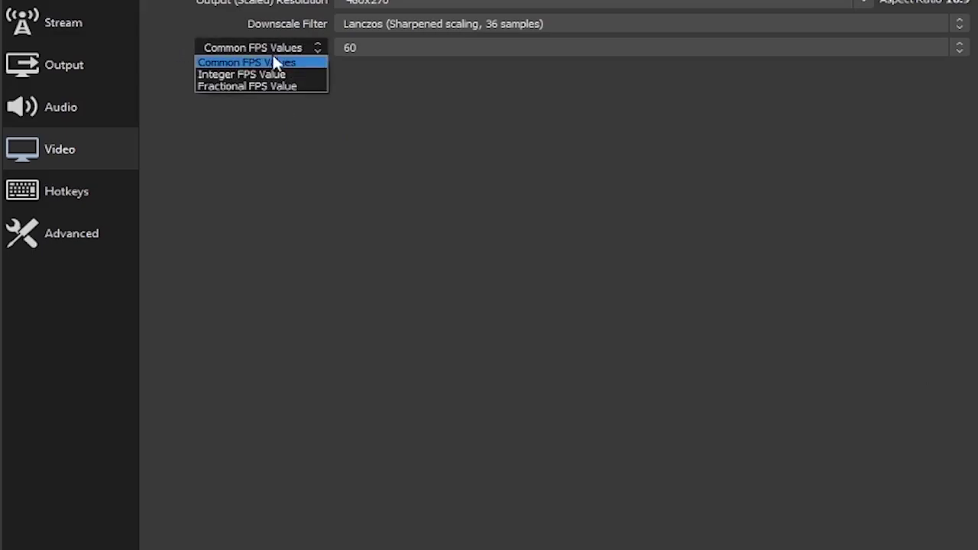
pyautogui.click(266, 63)
pyautogui.click(409, 48)
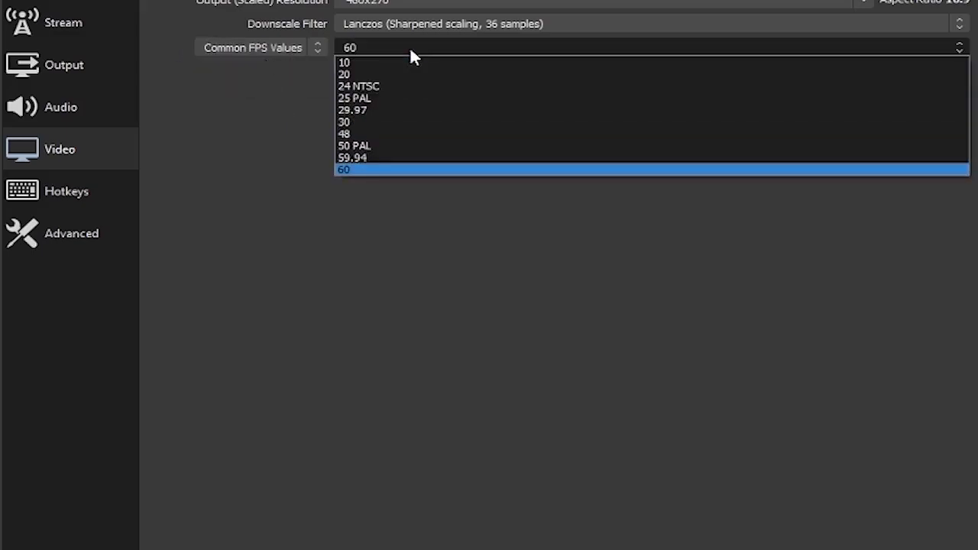
pyautogui.click(388, 126)
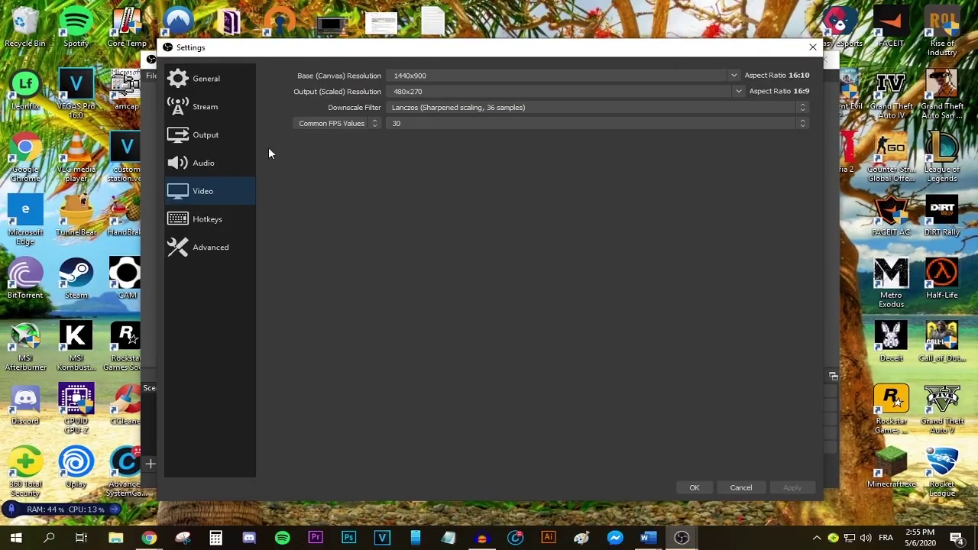
# In Output settings, keep Advanced mode and stream on audio track 1
pyautogui.click(201, 136)
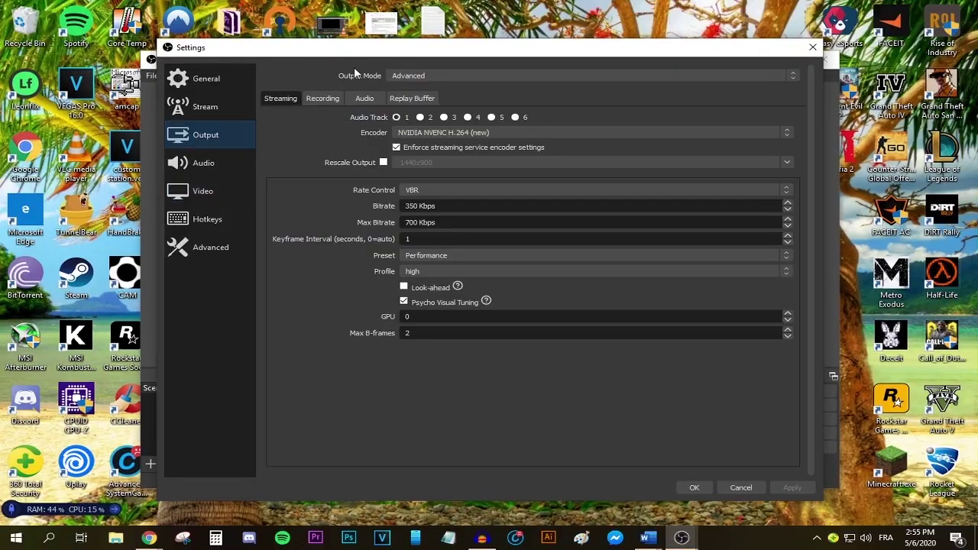
pyautogui.click(405, 76)
pyautogui.click(405, 92)
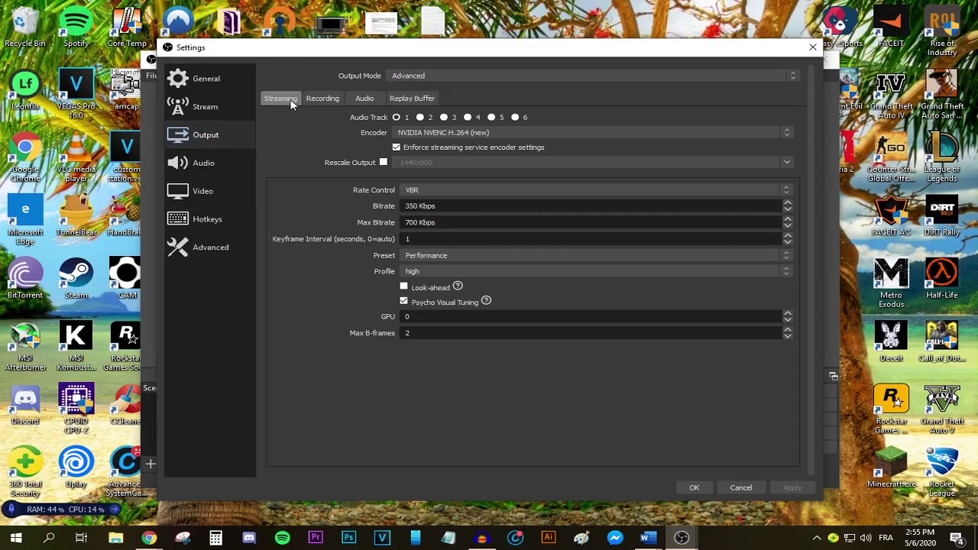
pyautogui.click(395, 117)
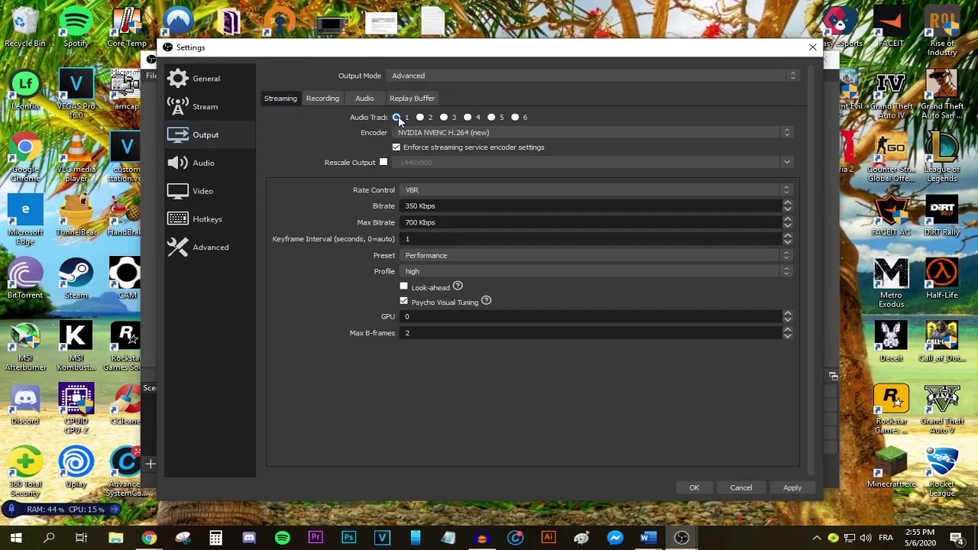
# Keep the NVIDIA NVENC H.264 encoder and switch rate control to VBR
pyautogui.click(430, 134)
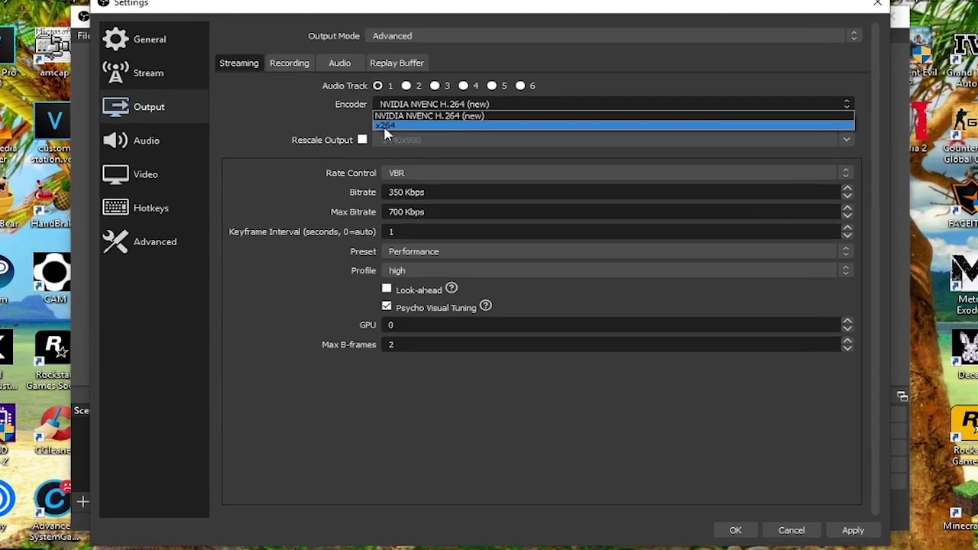
pyautogui.click(426, 131)
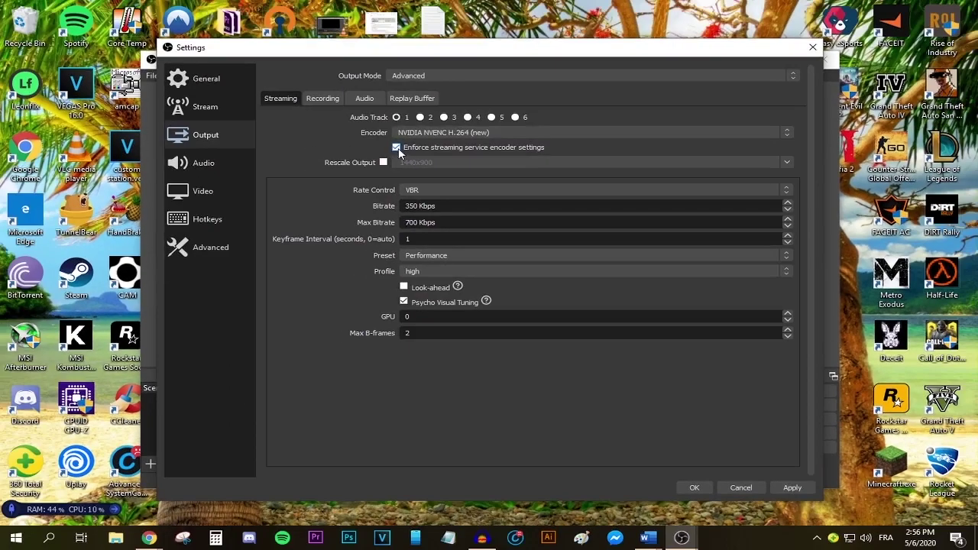
pyautogui.click(430, 191)
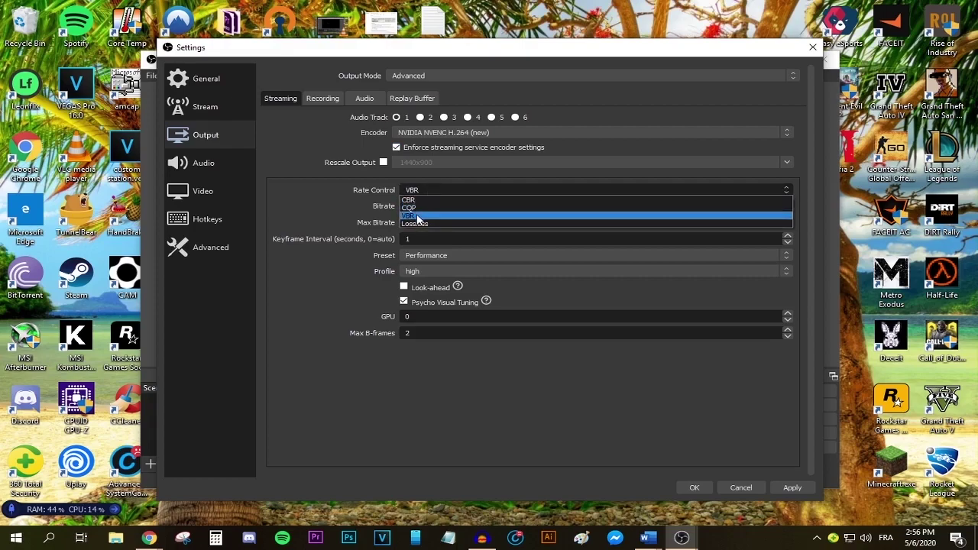
pyautogui.click(417, 217)
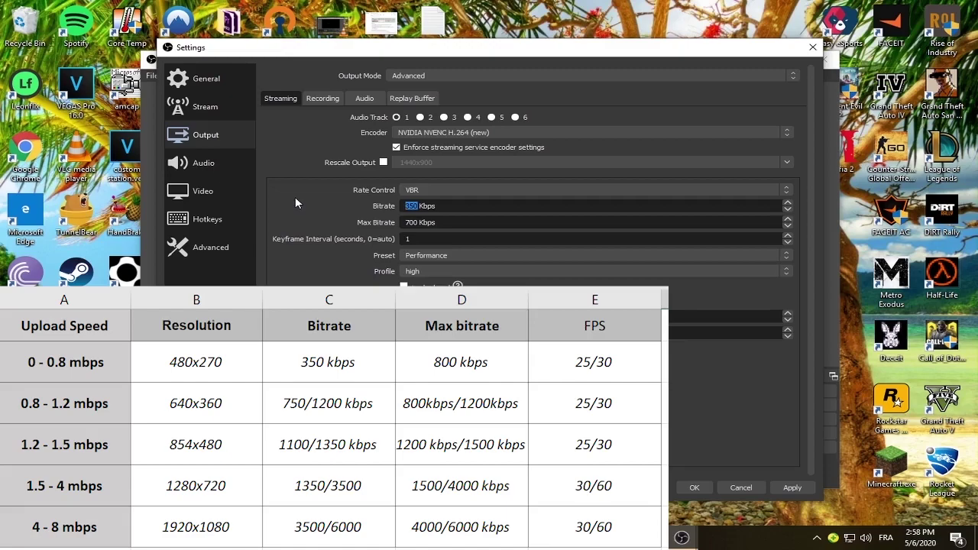
# Convert 0.75 Mbps to 750 Kbps in Calculator and enter 750 as max bitrate
pyautogui.click(419, 207)
pyautogui.press('XF86Calculator')
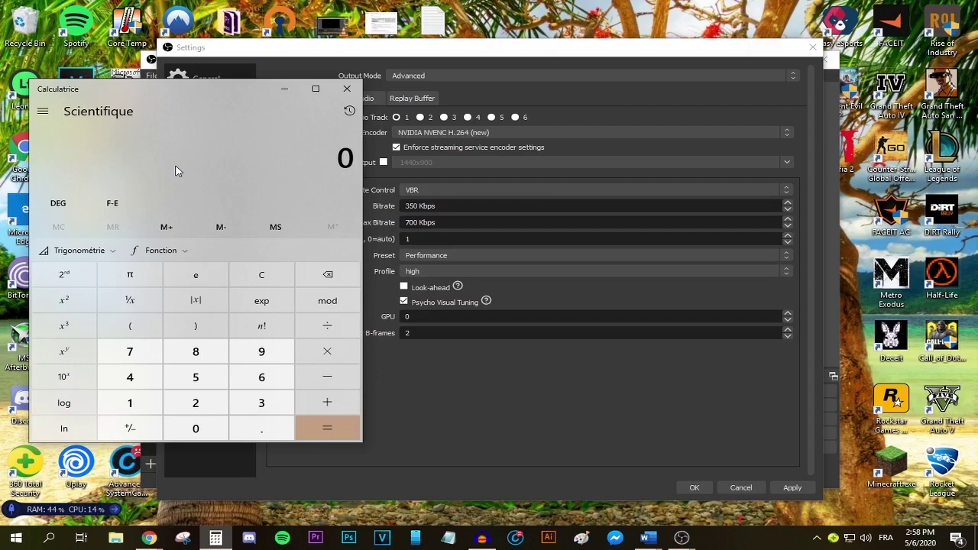
pyautogui.write('.75')
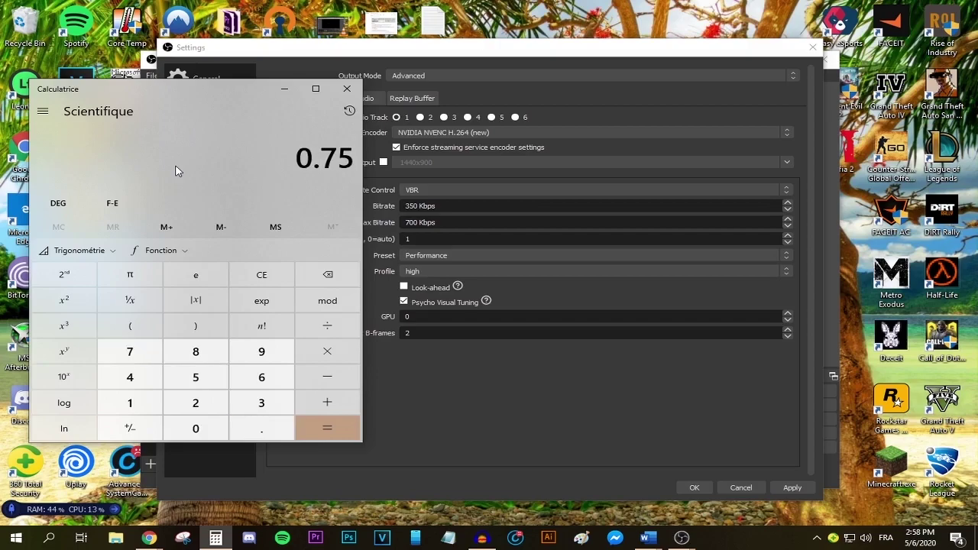
pyautogui.press('*')
pyautogui.write('1000')
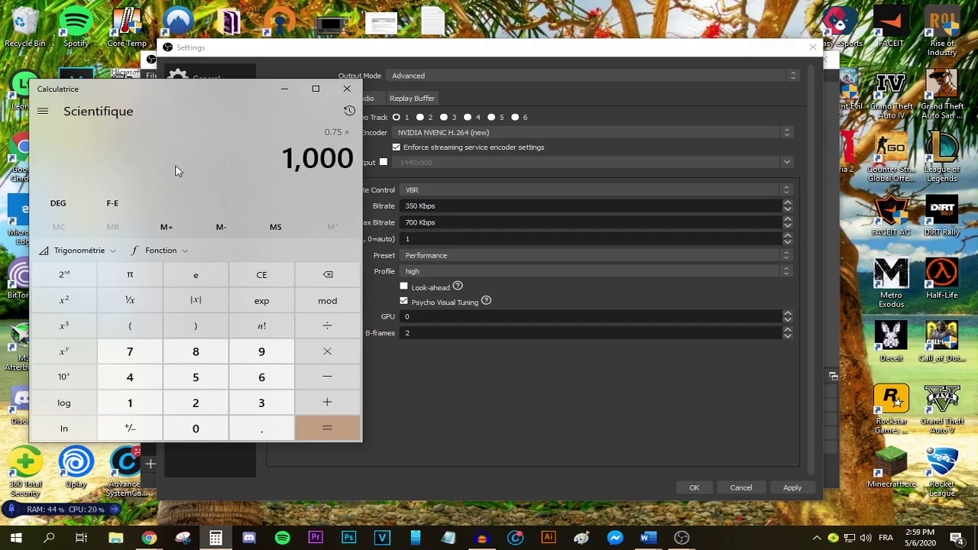
pyautogui.click(327, 428)
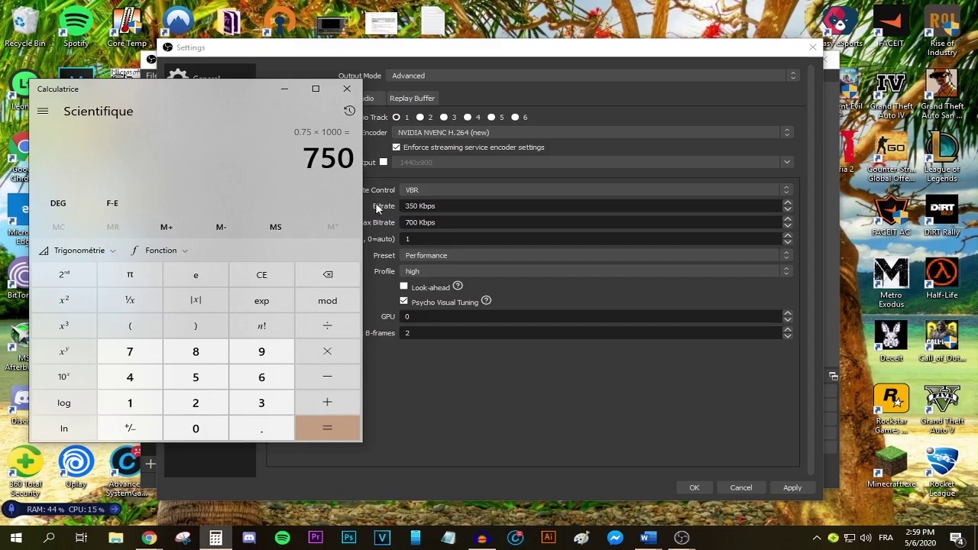
pyautogui.doubleClick(413, 222)
pyautogui.write('750')
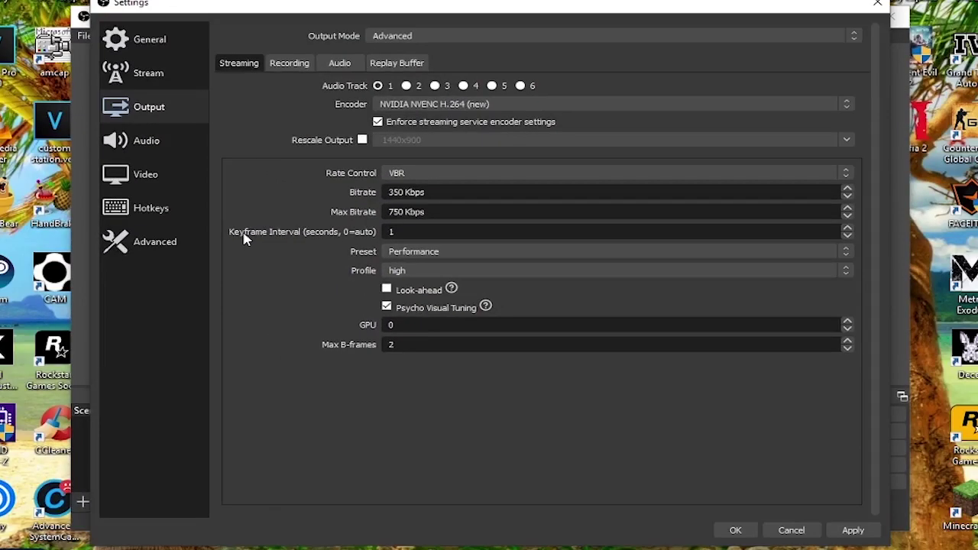
# Keep the Performance preset and 2 max B-frames, then apply the streaming settings
pyautogui.press('Tab')
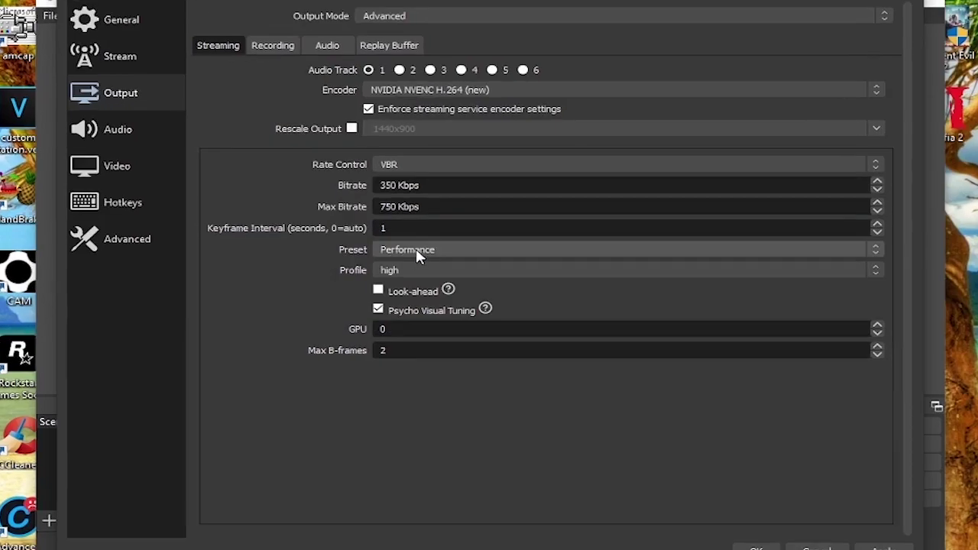
pyautogui.click(420, 249)
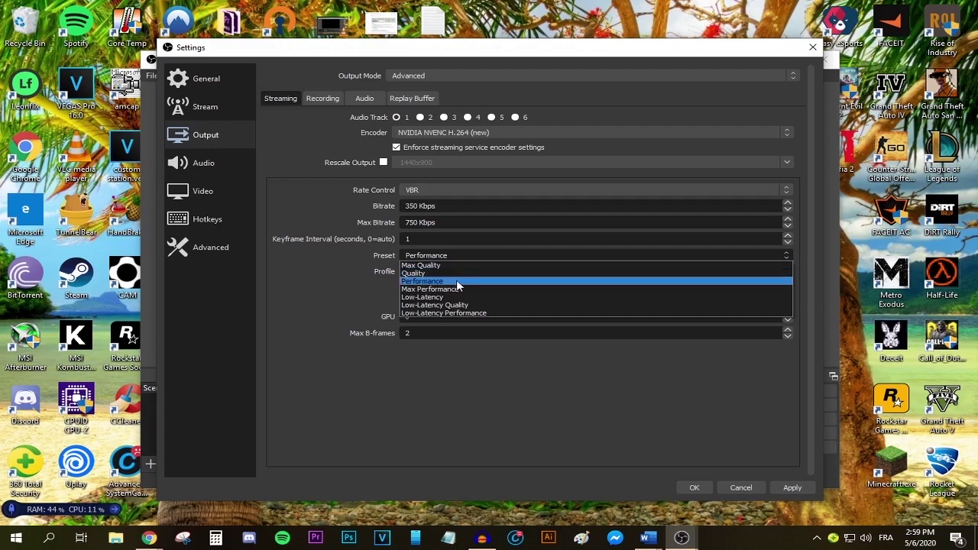
pyautogui.click(456, 282)
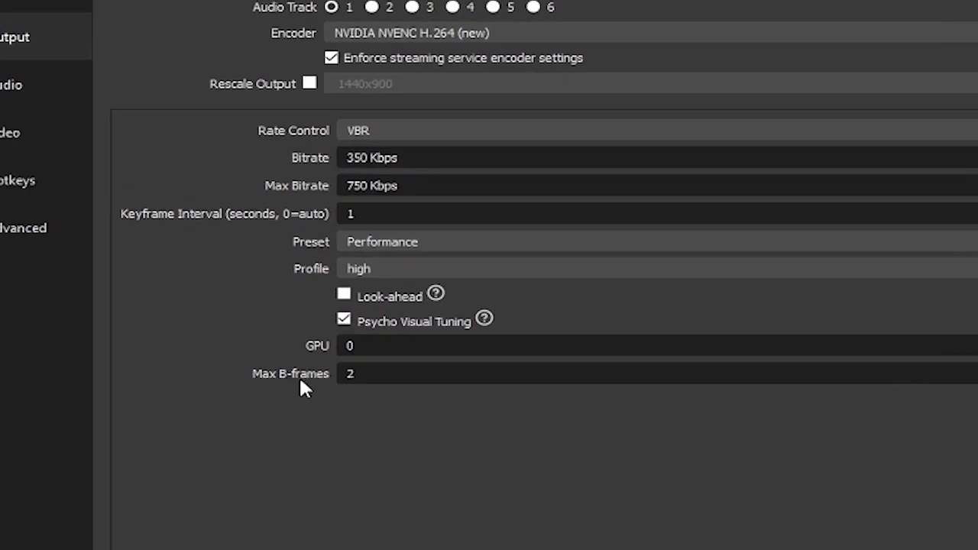
pyautogui.doubleClick(368, 361)
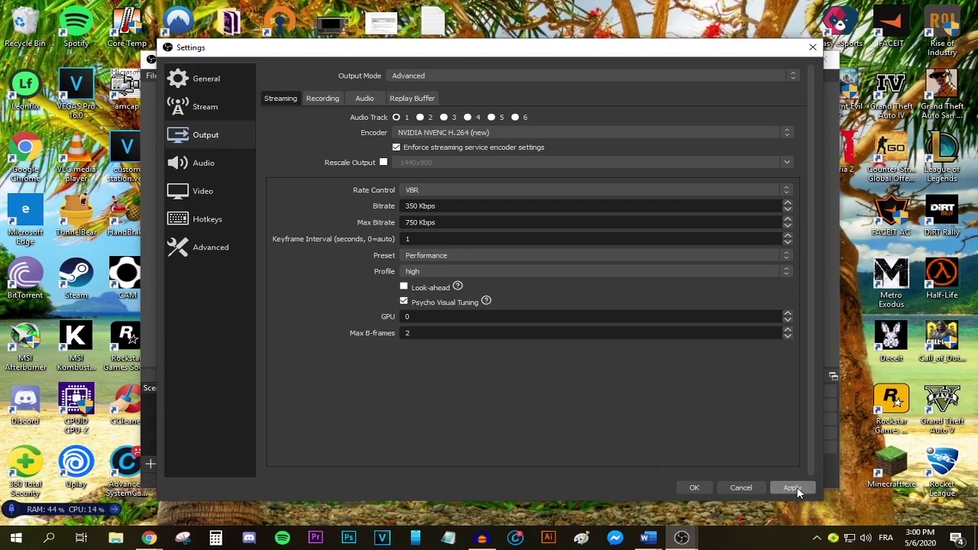
pyautogui.click(792, 488)
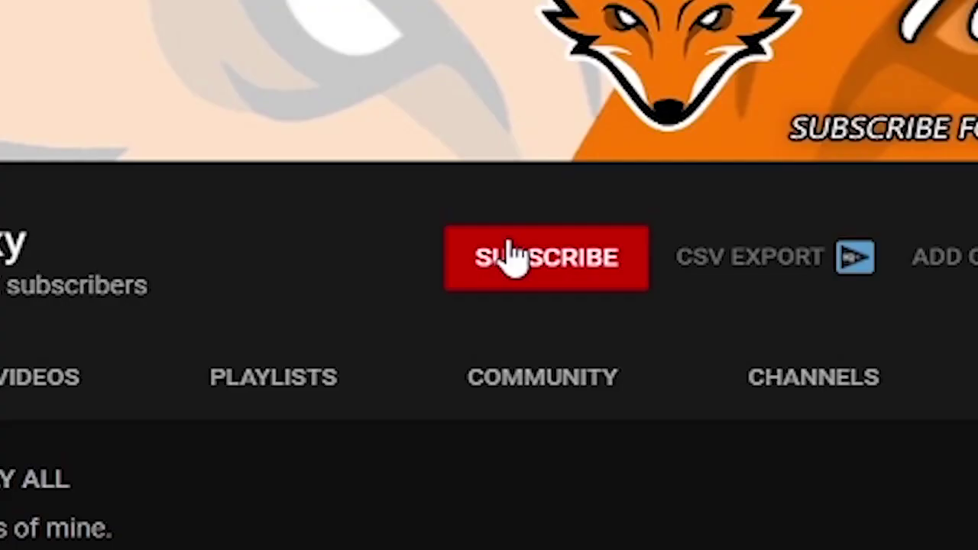
pyautogui.click(510, 257)
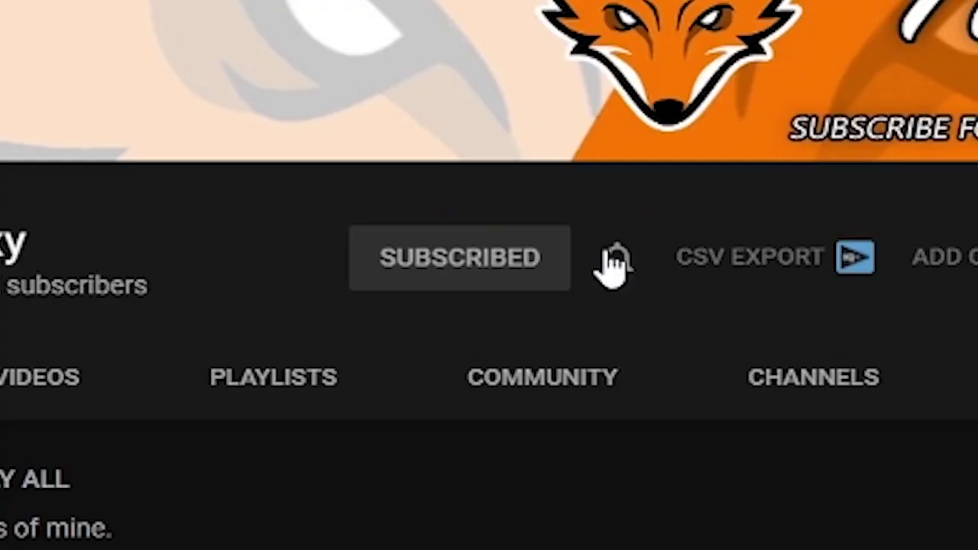
pyautogui.click(634, 261)
pyautogui.click(639, 341)
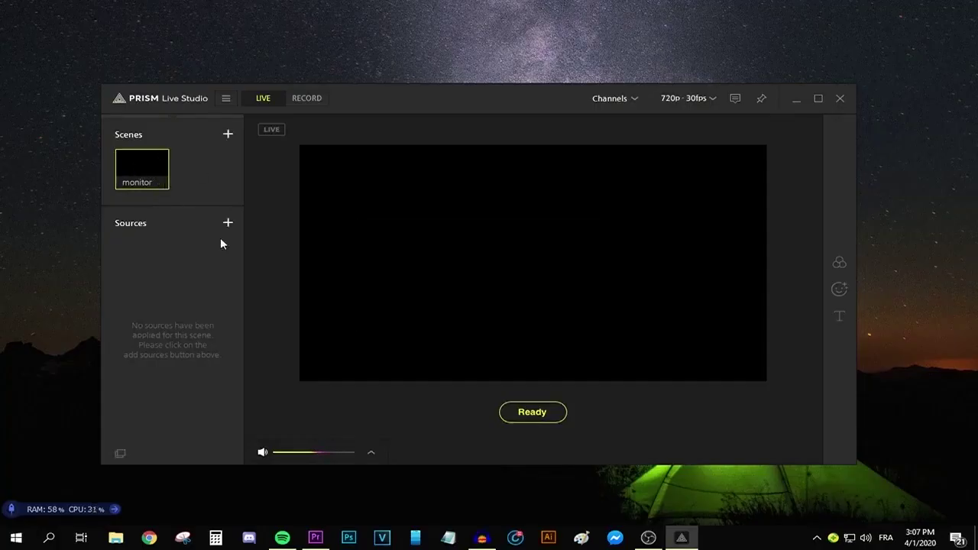
# Add a source to the scene and open the 720p · 30fps encoding settings
pyautogui.click(227, 222)
pyautogui.click(306, 320)
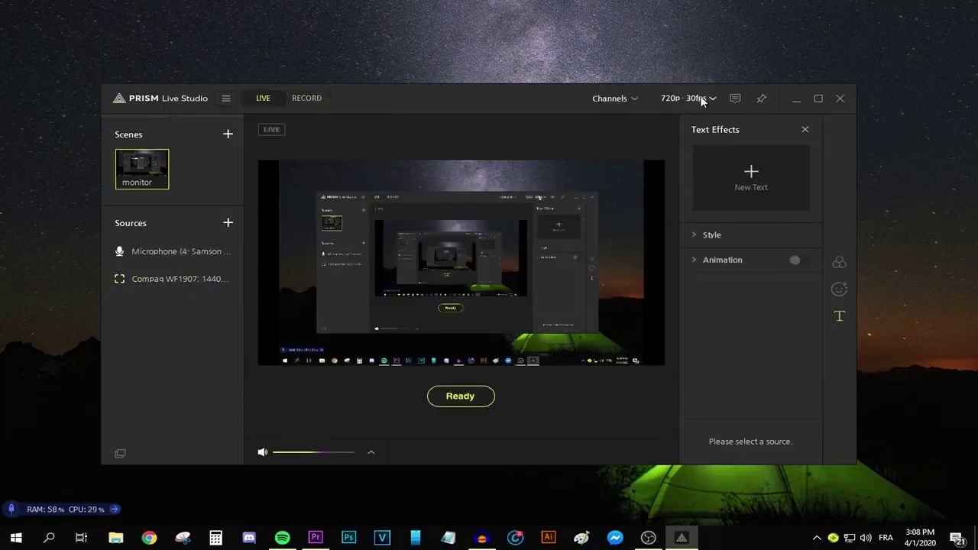
pyautogui.click(701, 102)
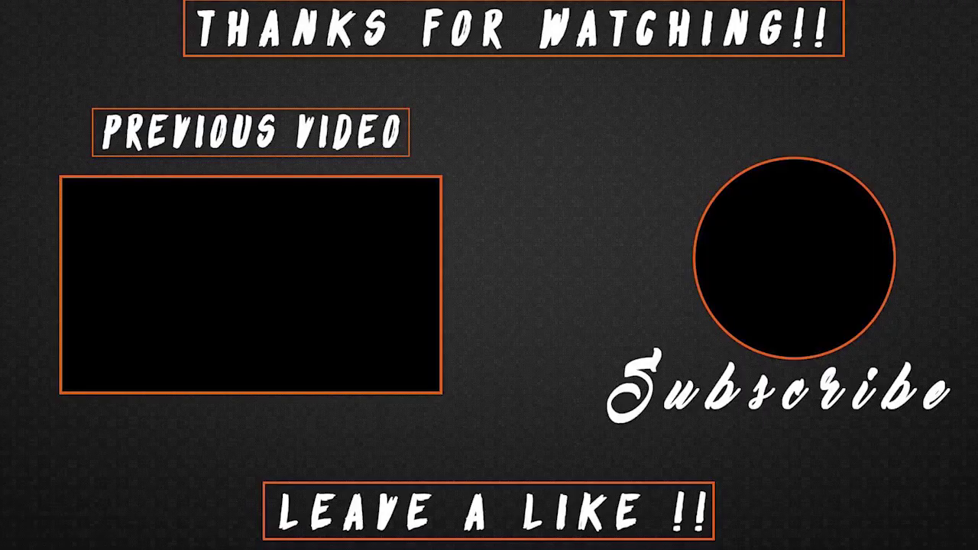